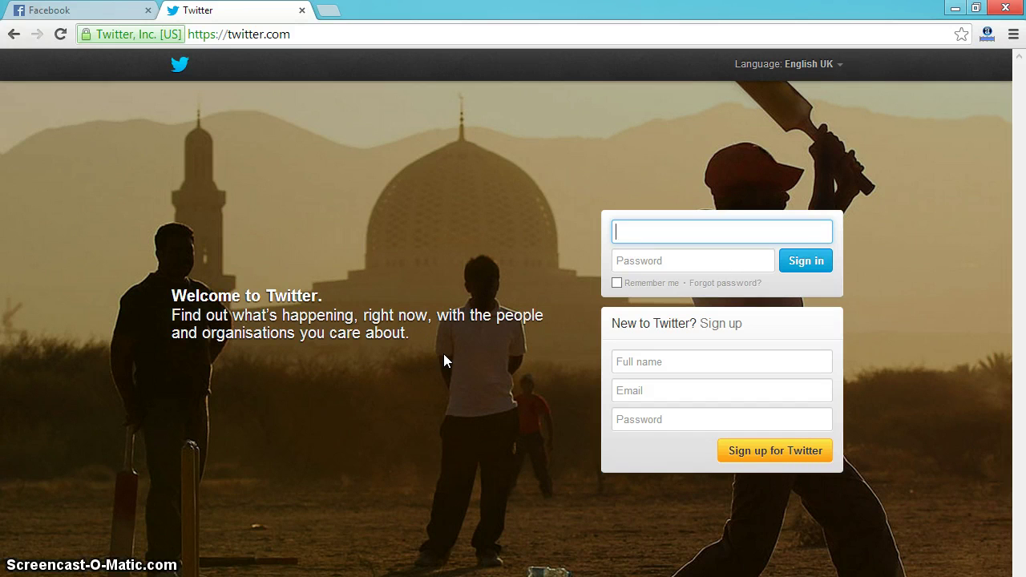
Sign in to Twitter with the account username and password.
type("a")
key("Down")
key("Return")
key("Tab")
key("Tab")
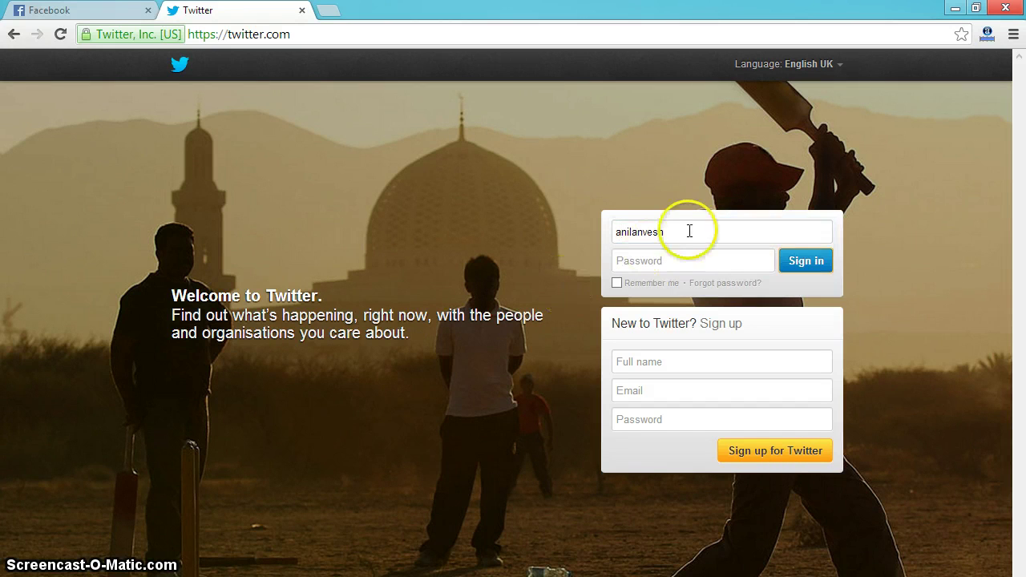
left_click(694, 258)
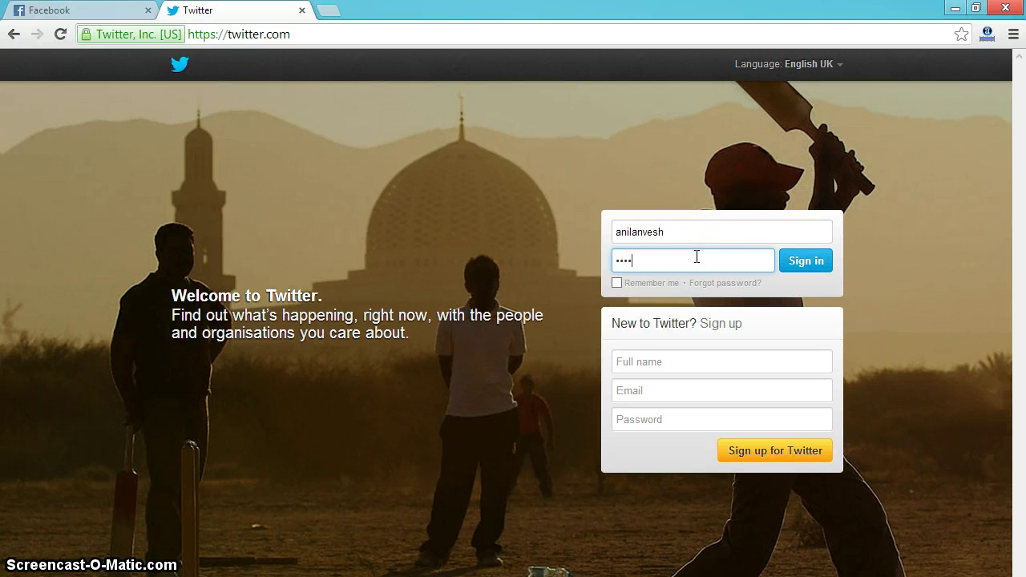
type("•••••")
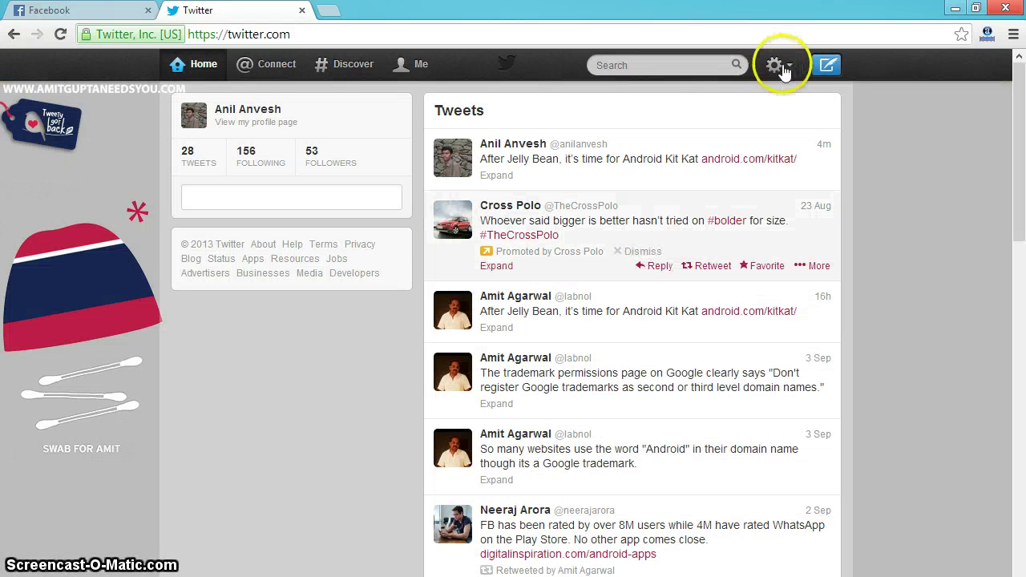
Open the Profile page of the Twitter account settings.
left_click(778, 66)
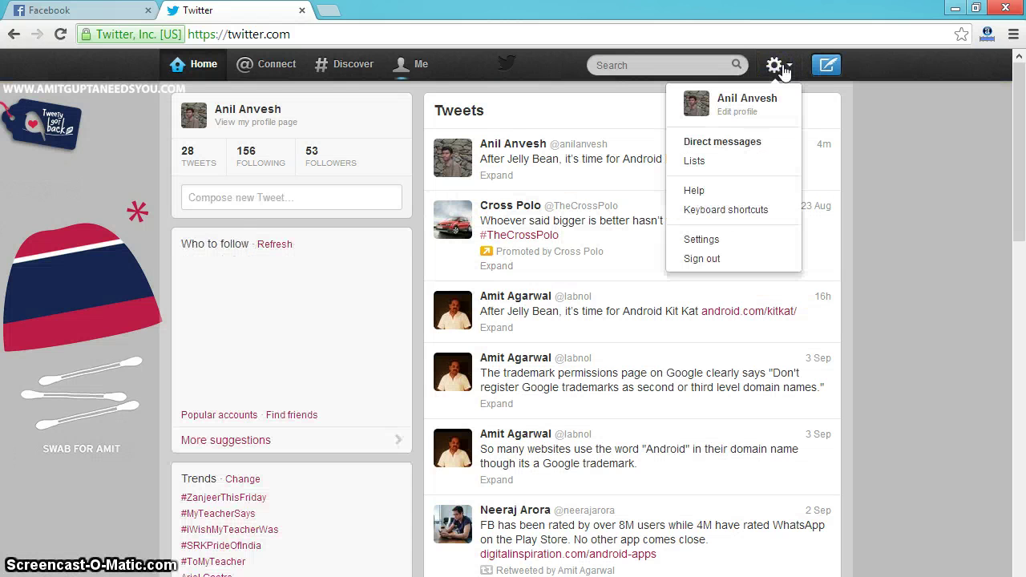
left_click(710, 241)
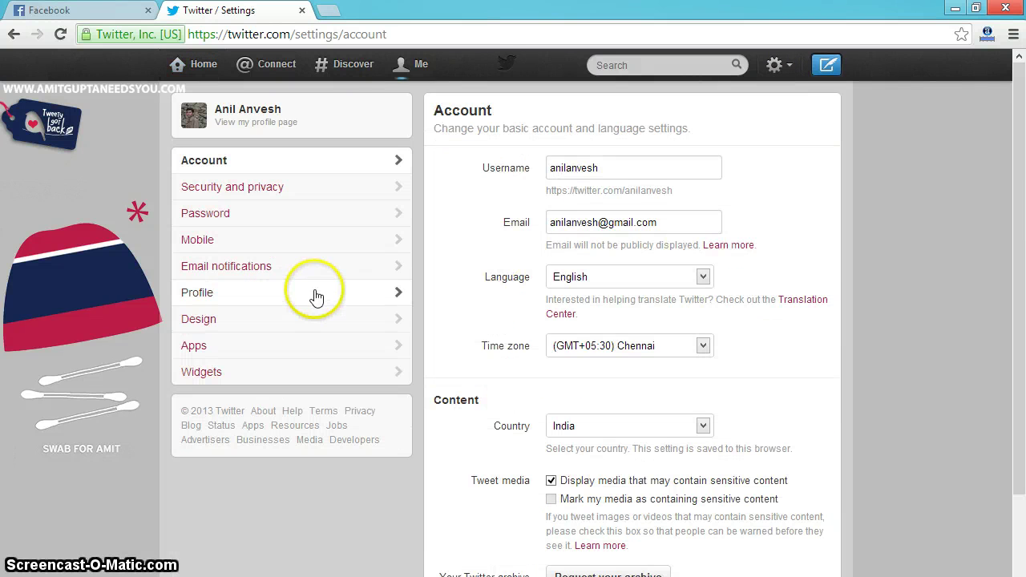
left_click(317, 294)
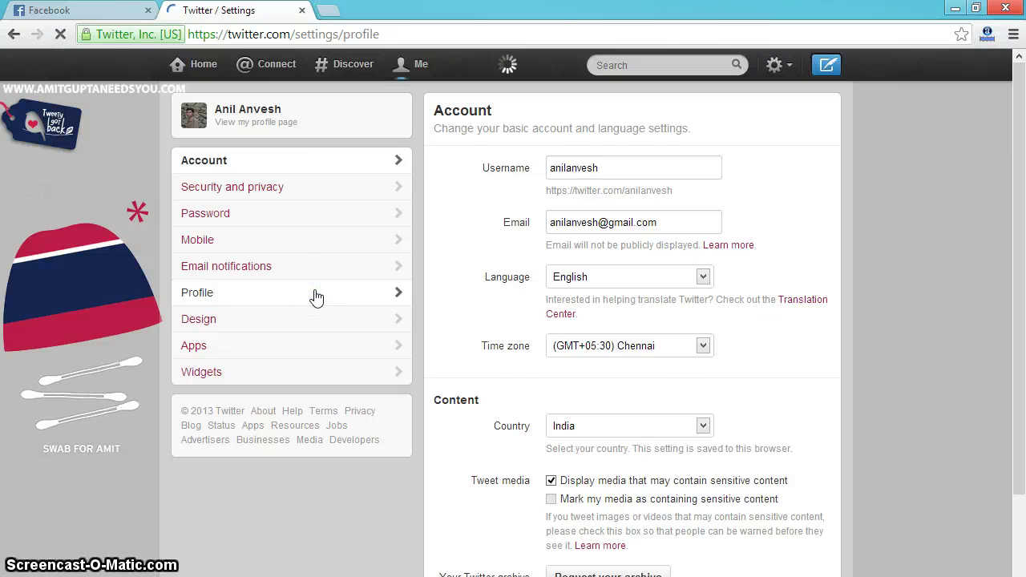
left_click(453, 267)
left_click(1018, 183)
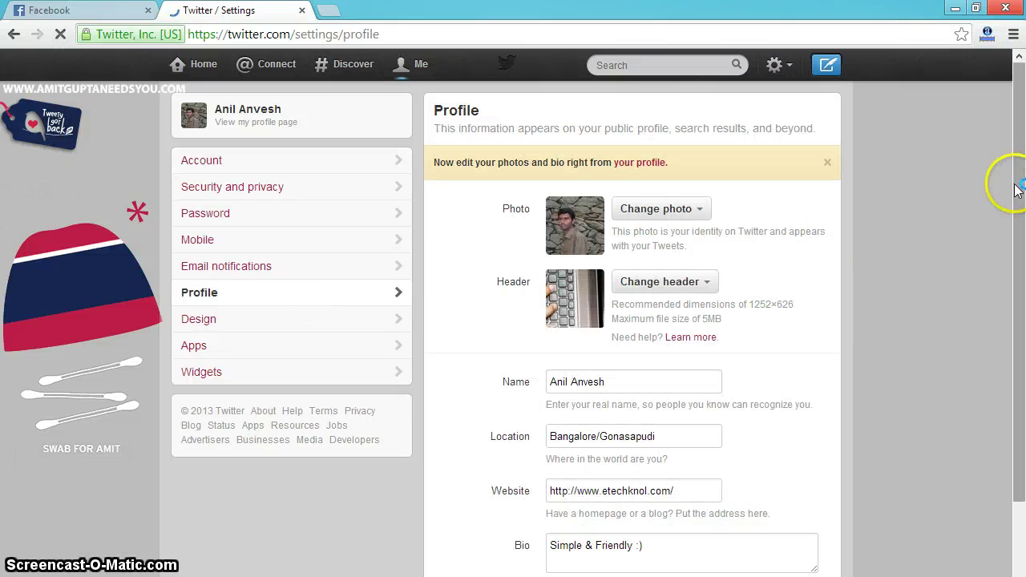
Connect the Twitter profile to Facebook, granting access to the public profile and permission to post to friends.
left_click_drag(1019, 187, 1023, 362)
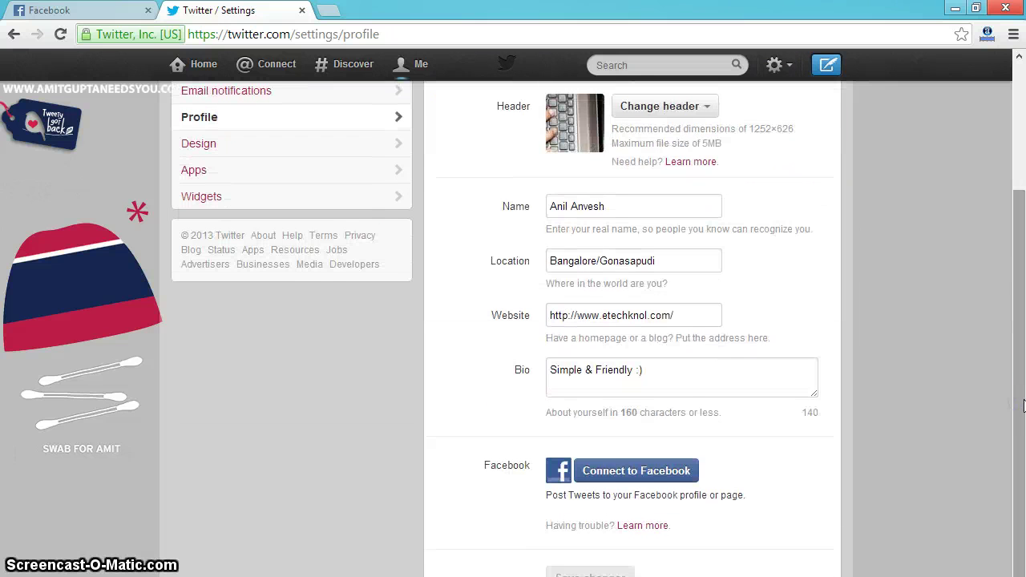
left_click(683, 473)
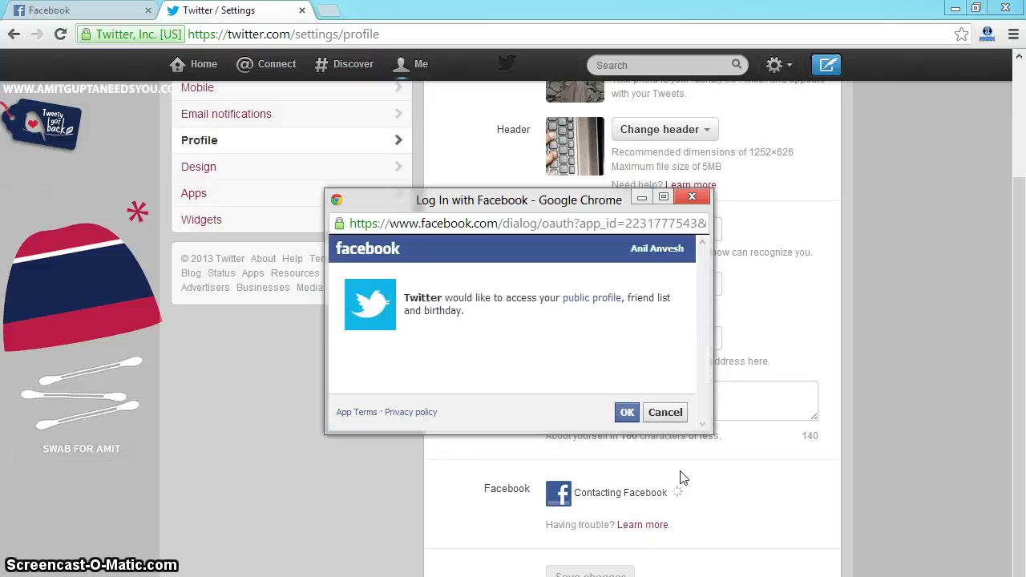
left_click(626, 417)
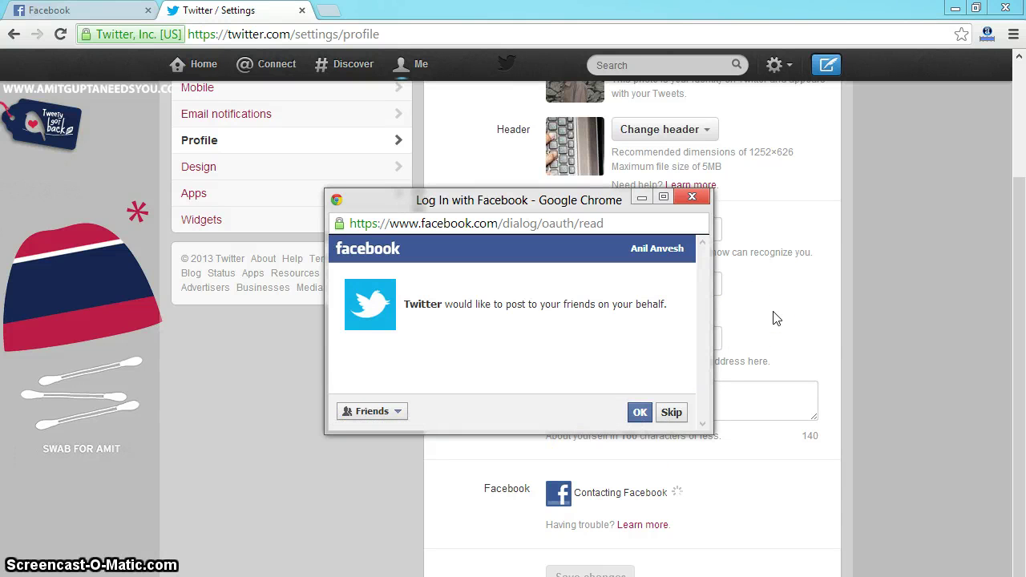
left_click(640, 413)
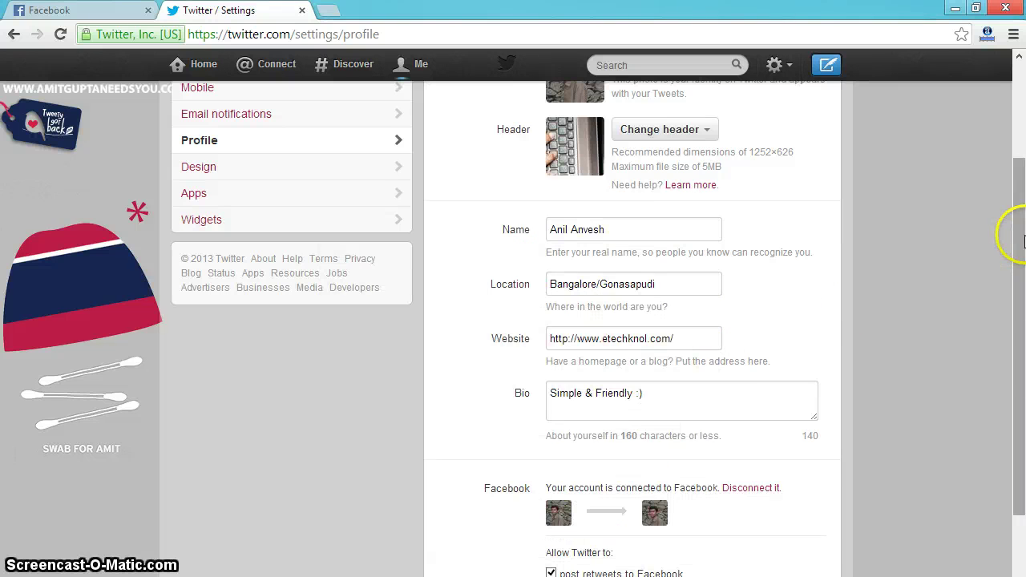
Allow posting to one of the Facebook pages by granting Twitter permission to manage Pages.
left_click_drag(1023, 240, 1023, 345)
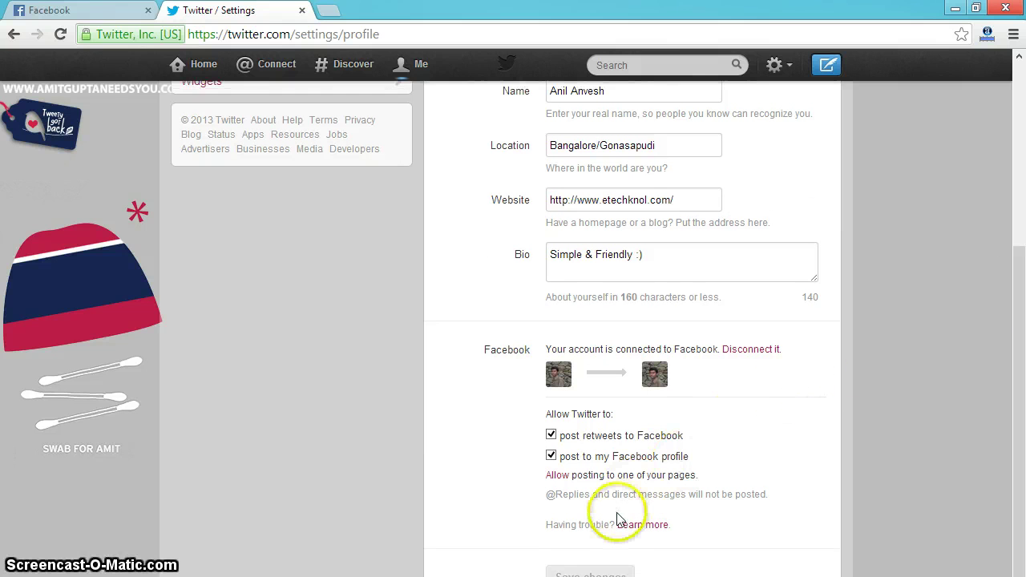
left_click(556, 476)
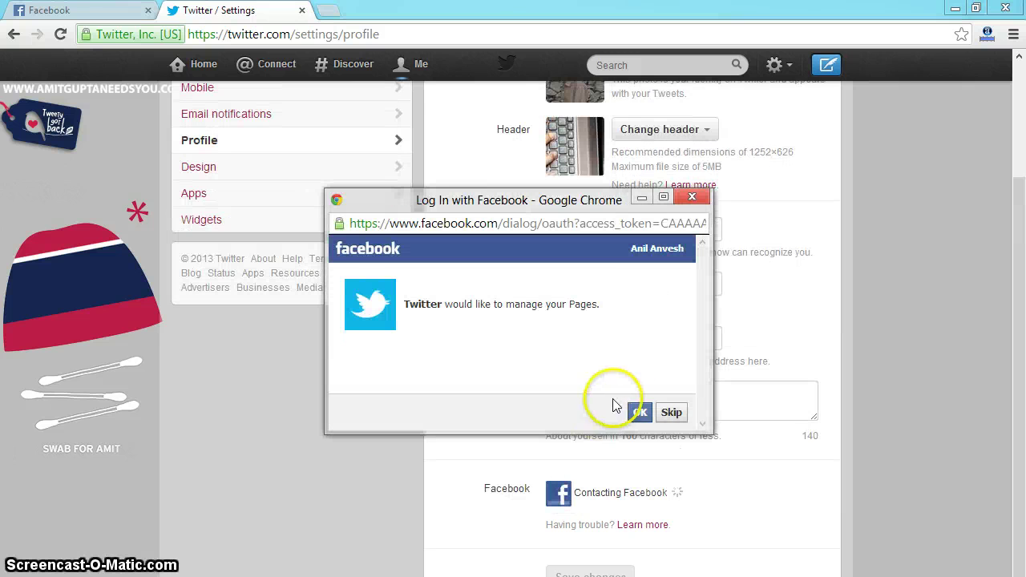
left_click(640, 413)
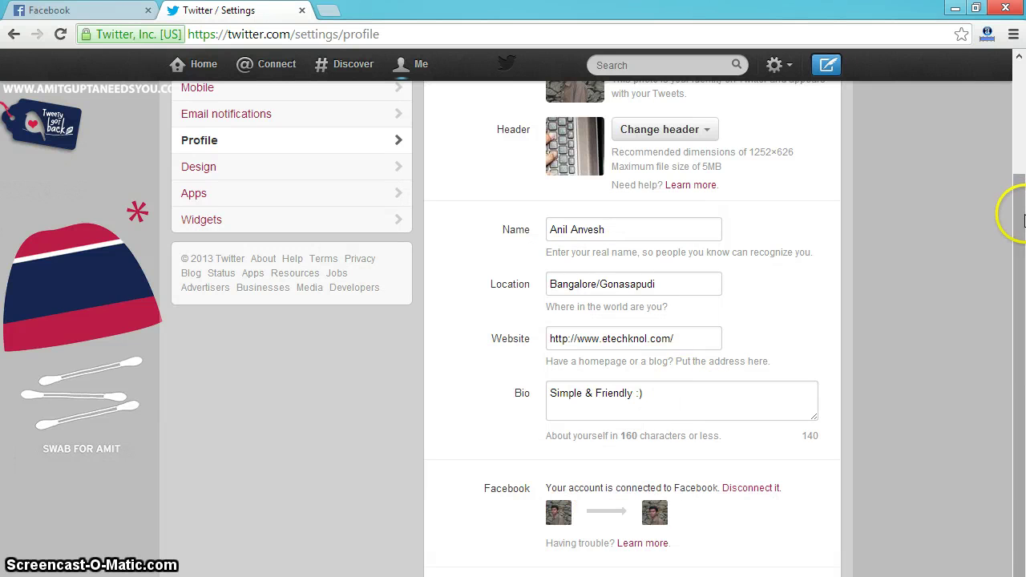
Choose Tech Guide as the Facebook page that tweets are posted to and try to save the changes.
left_click_drag(1023, 272, 1024, 331)
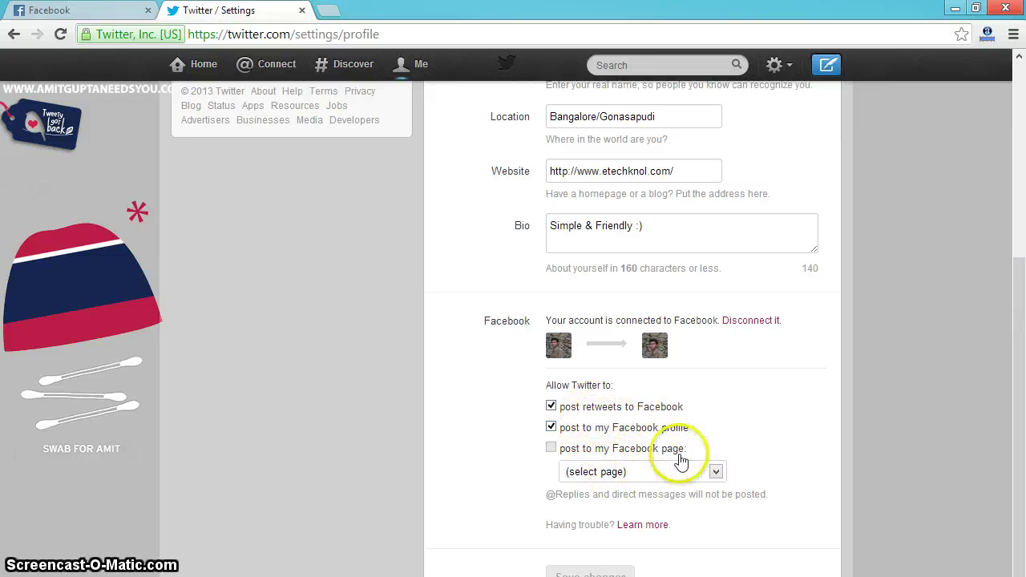
left_click(712, 473)
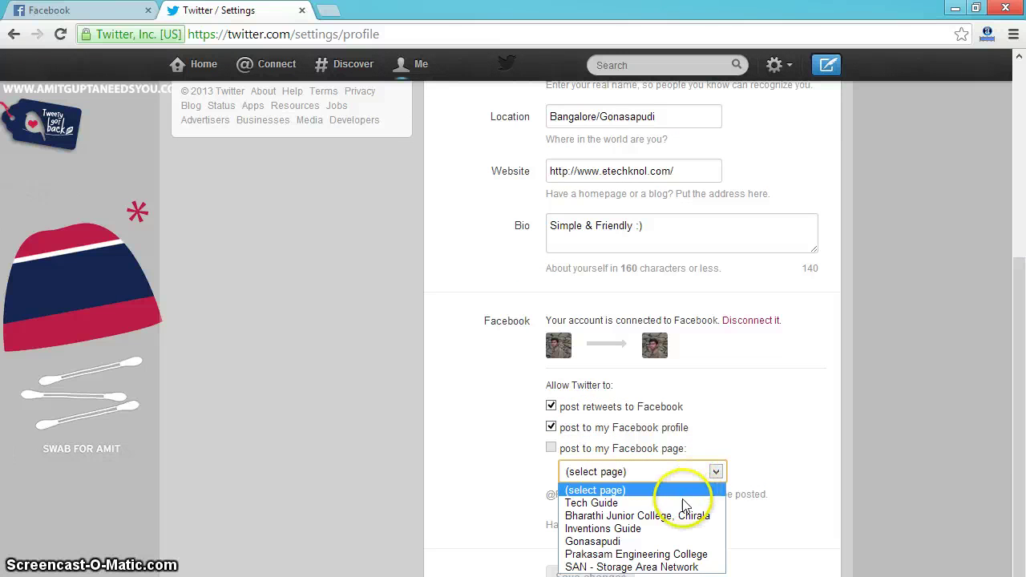
left_click(683, 508)
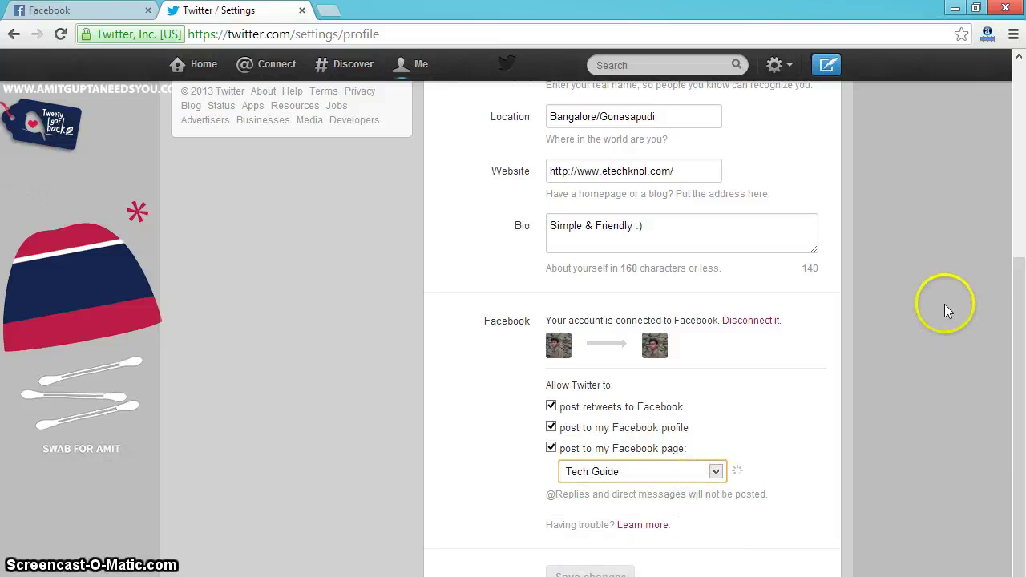
left_click(1023, 370)
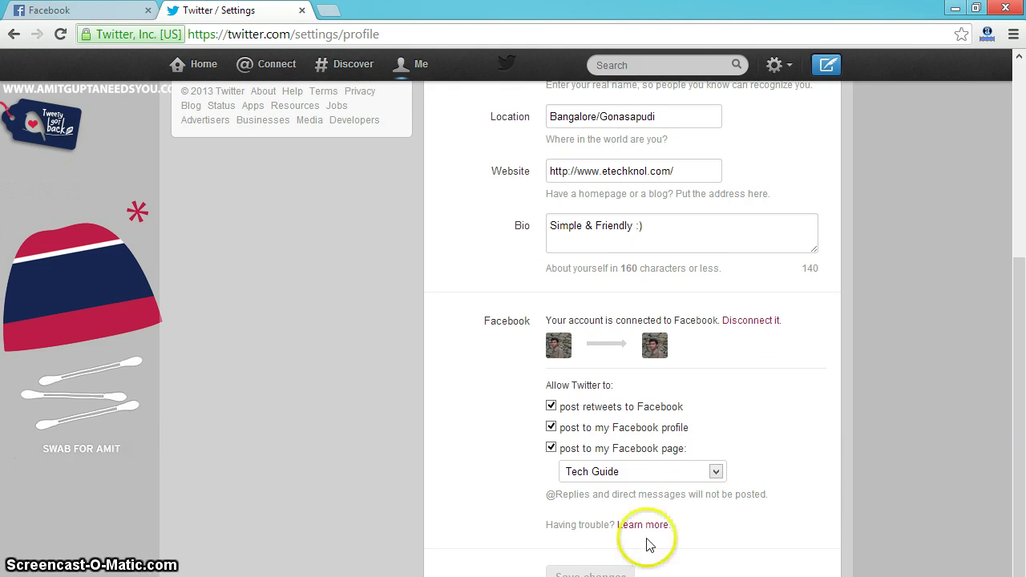
left_click(603, 574)
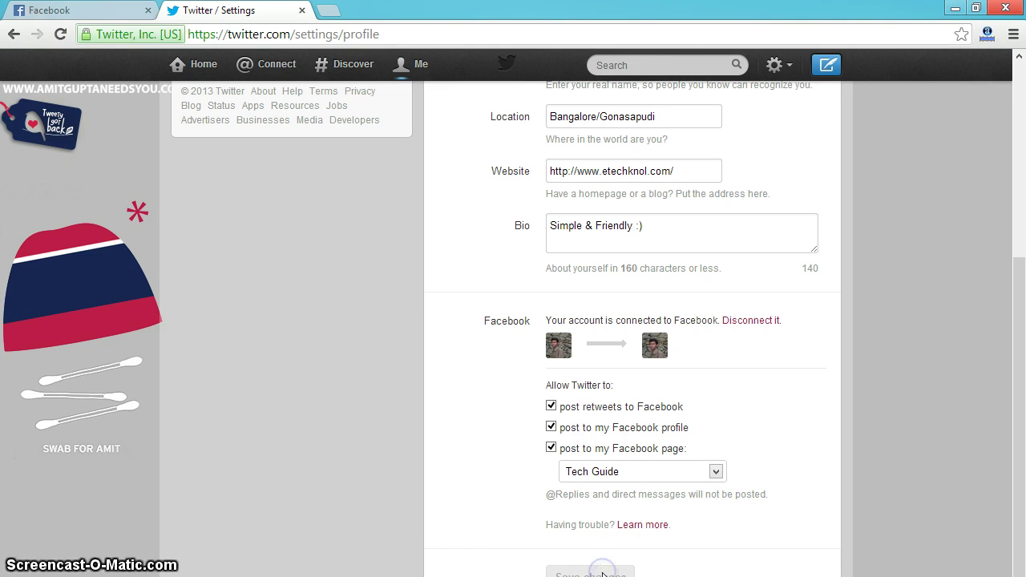
Reload the profile settings page and connect the account to Facebook again, checking its posting options.
left_click(425, 35)
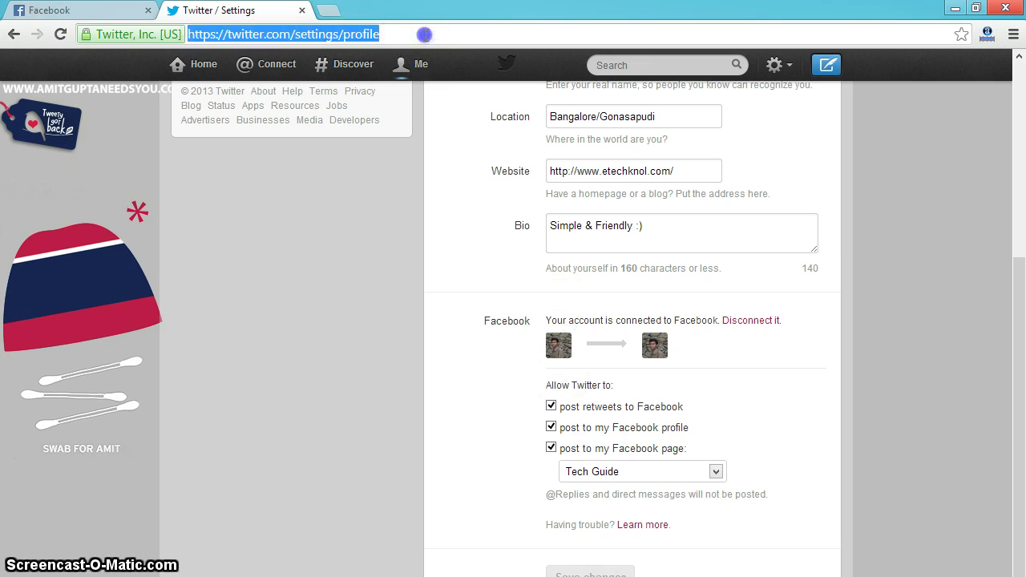
key("Return")
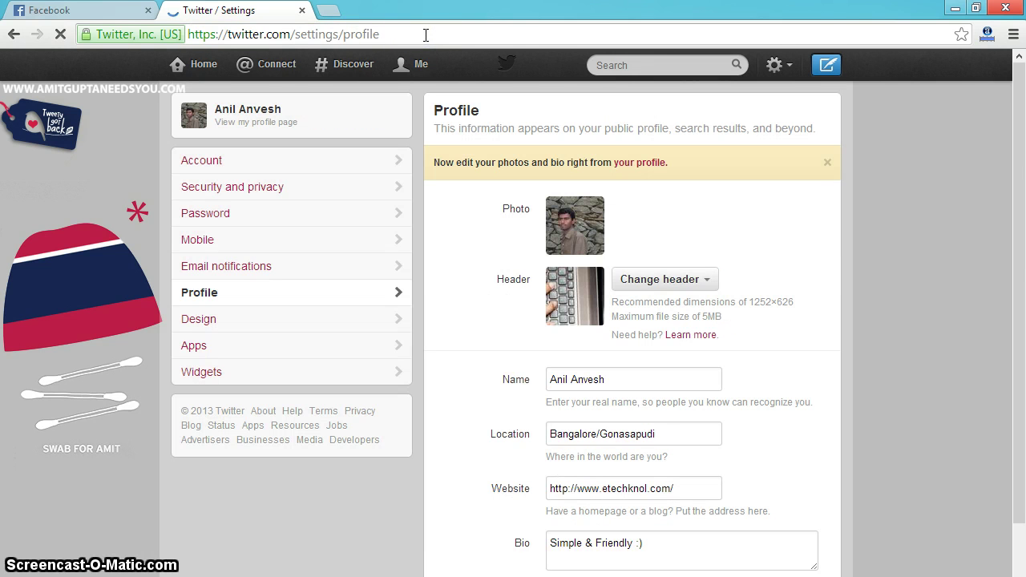
left_click(1024, 179)
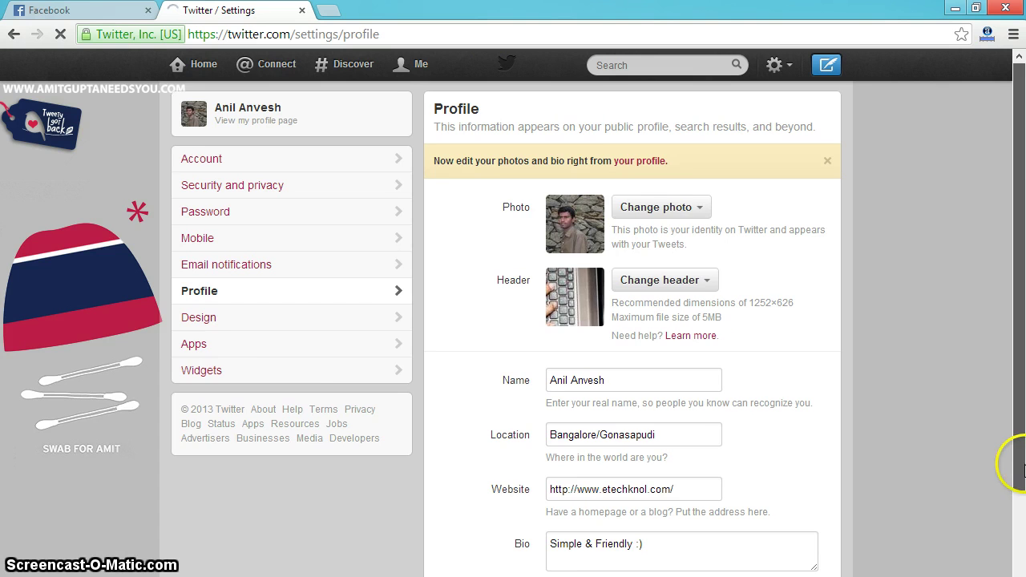
left_click_drag(1022, 473, 1023, 576)
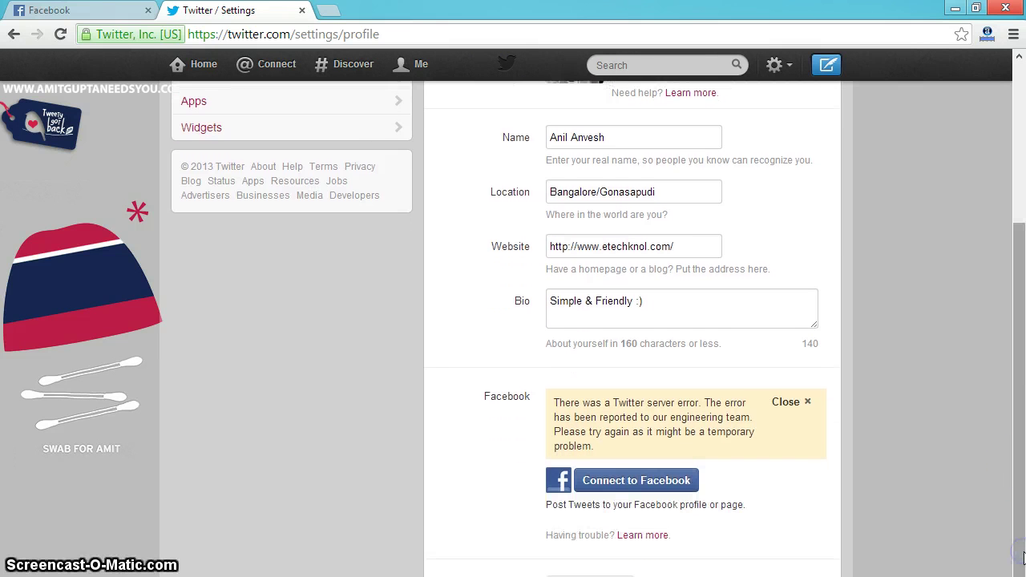
left_click(681, 473)
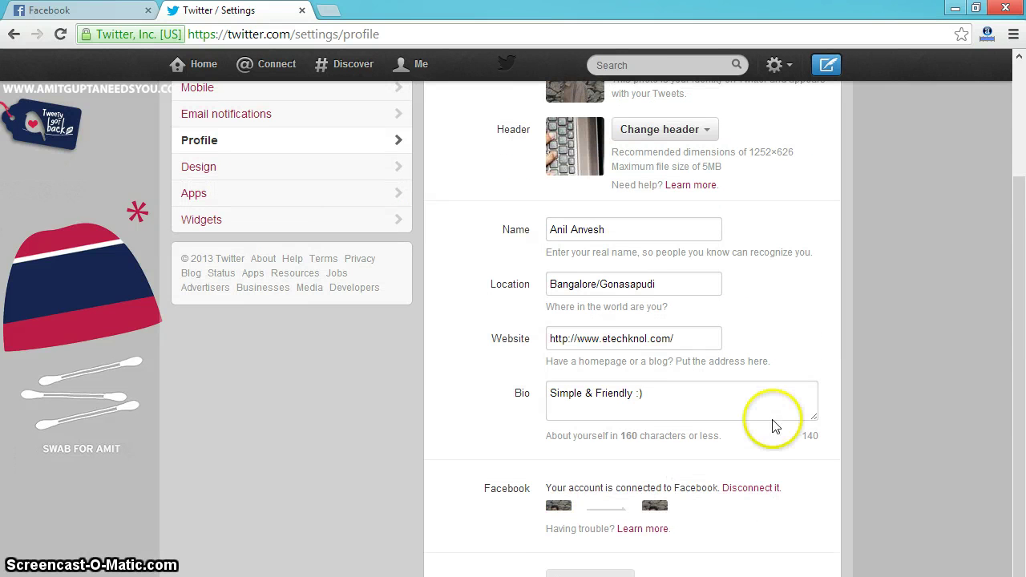
left_click_drag(1023, 305, 1024, 437)
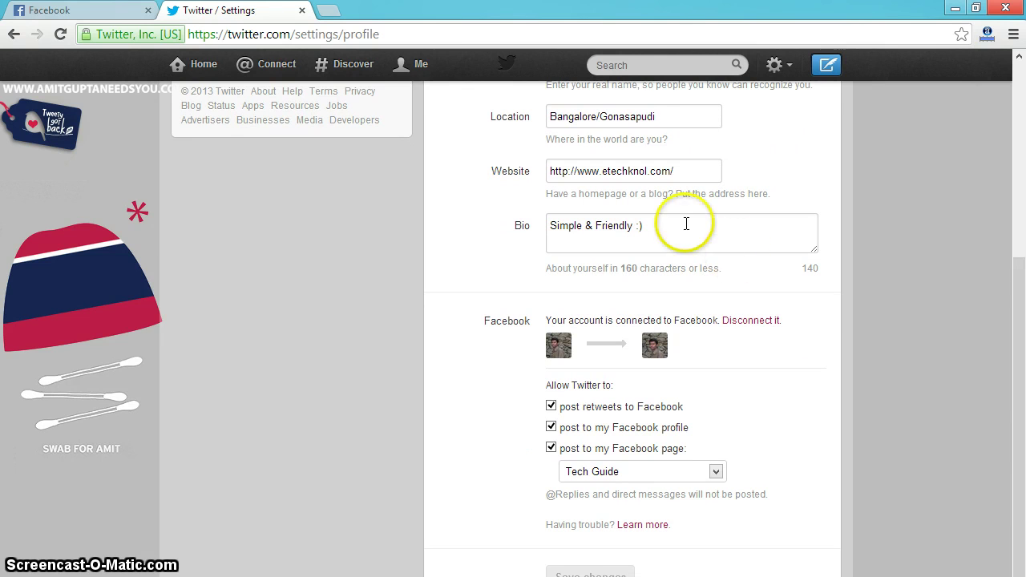
left_click(217, 71)
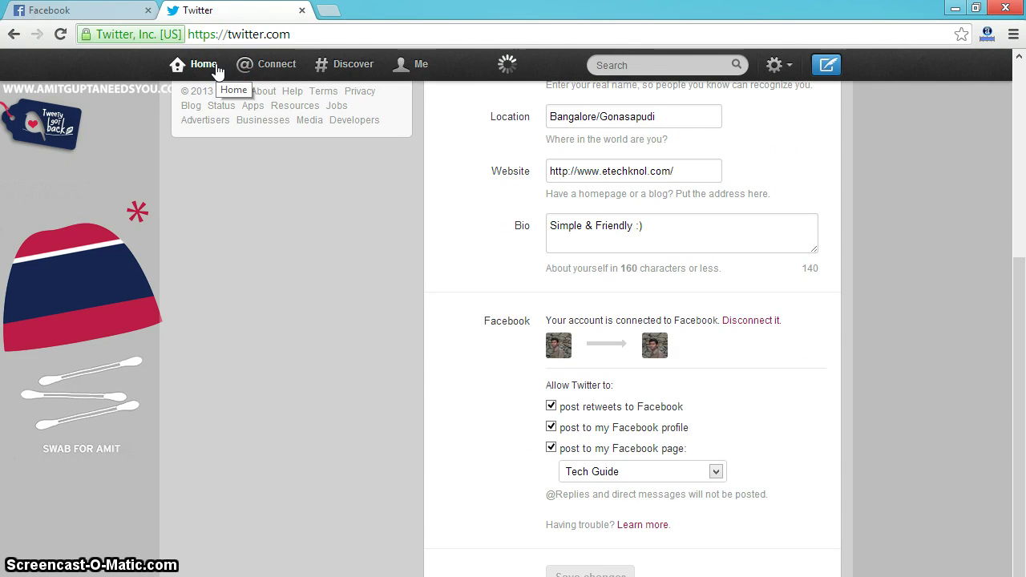
left_click(250, 202)
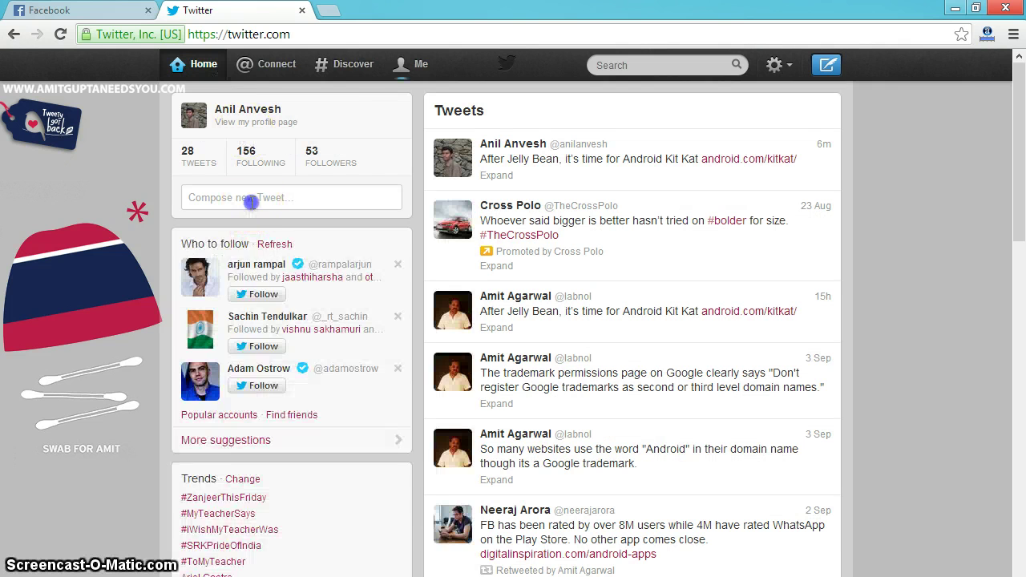
type("After Jelly Bean, it’s time for Android Kit Kat http://www.android.com/kitkat/")
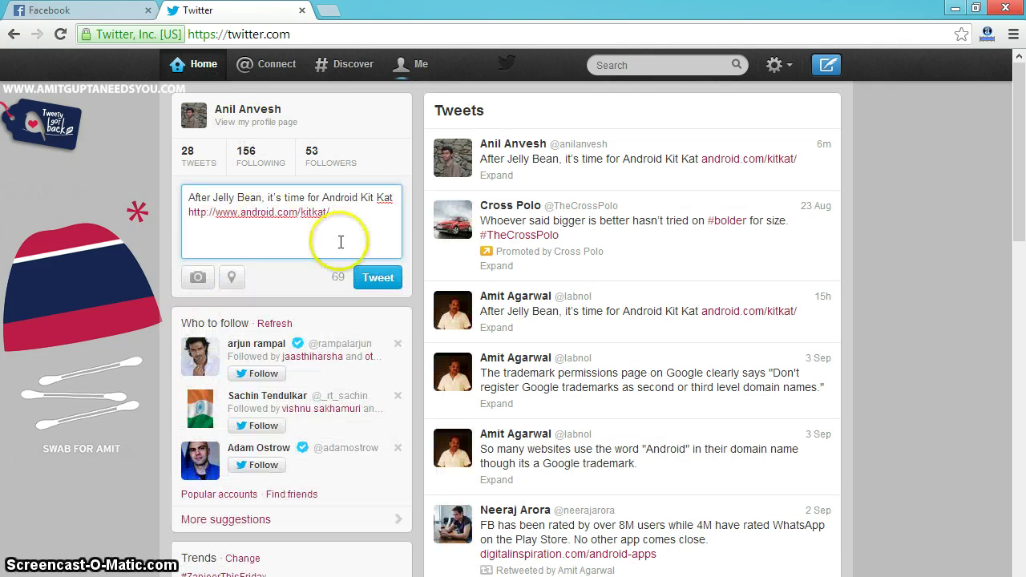
left_click(378, 281)
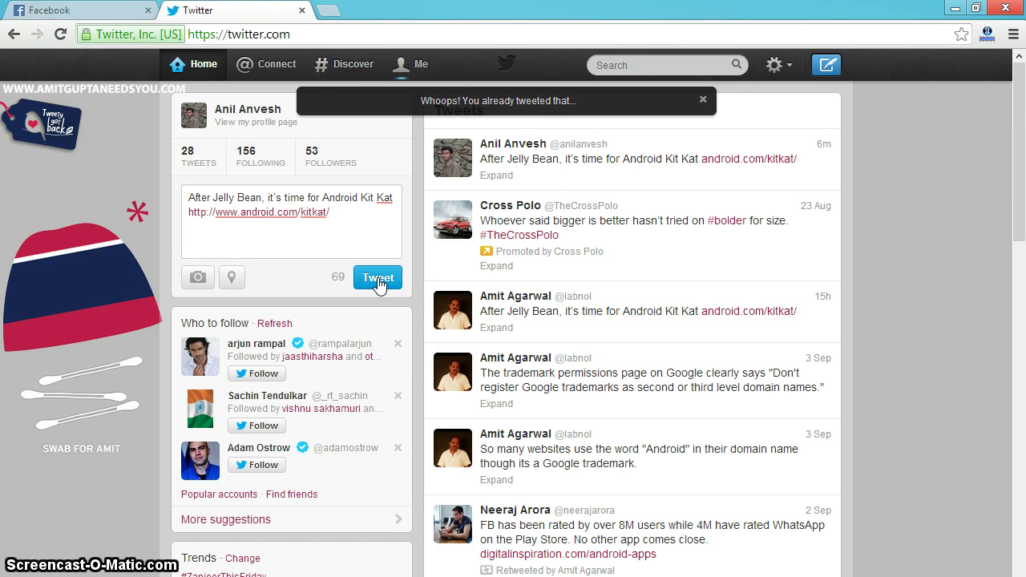
Delete the earlier identical Android Kit Kat tweet and post the composed one again.
mouse_move(834, 147)
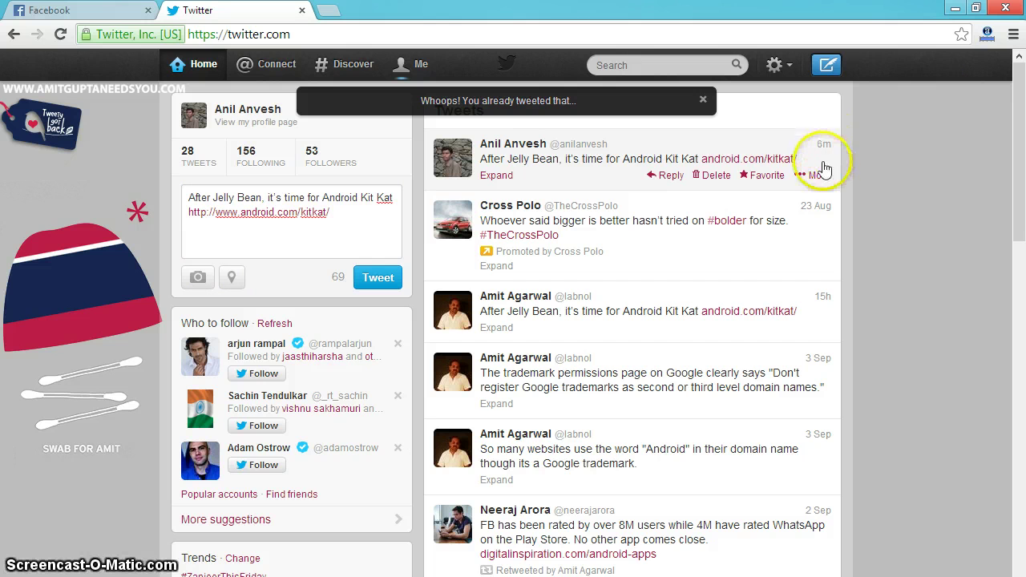
left_click(716, 175)
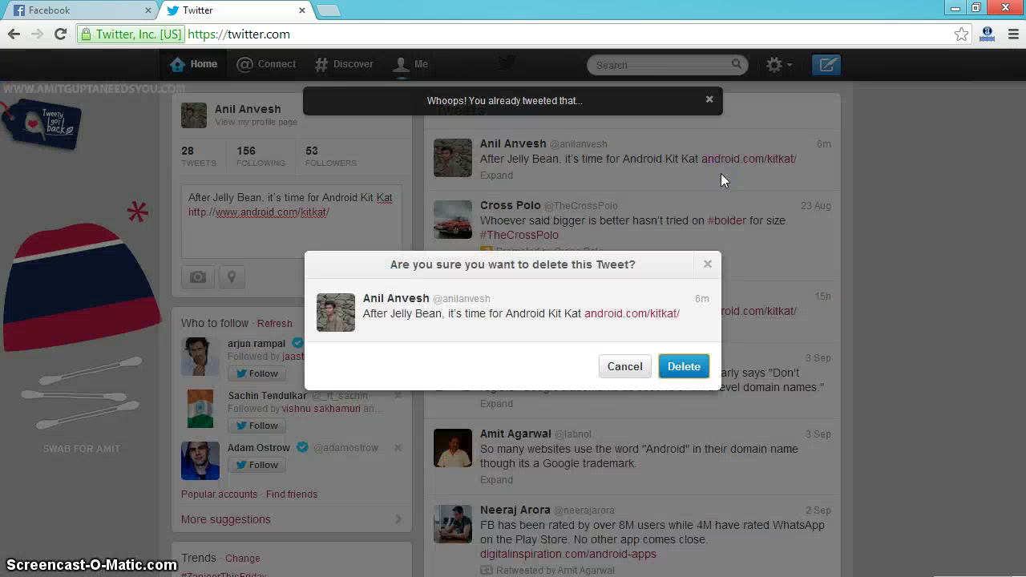
left_click(682, 366)
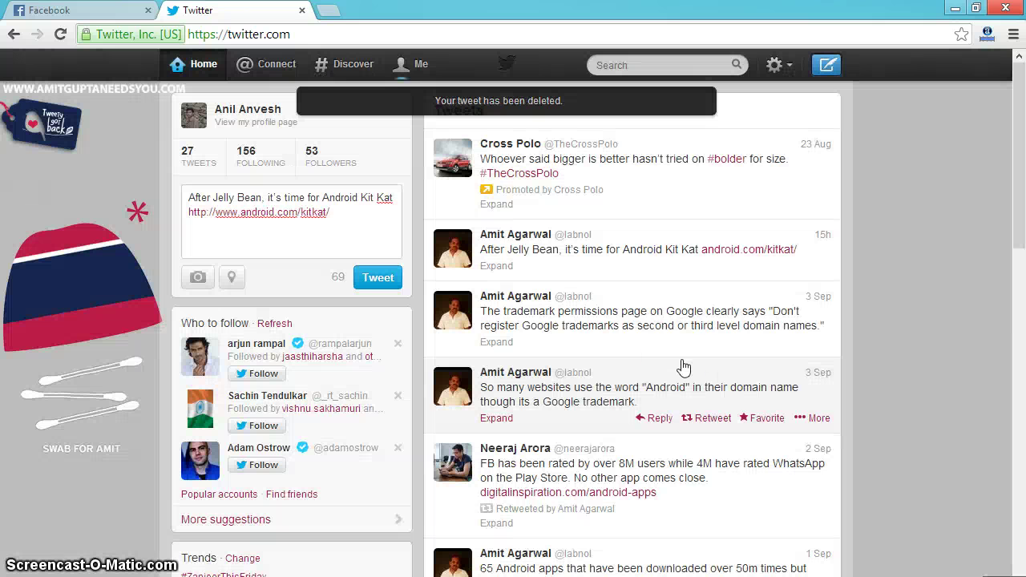
left_click(377, 278)
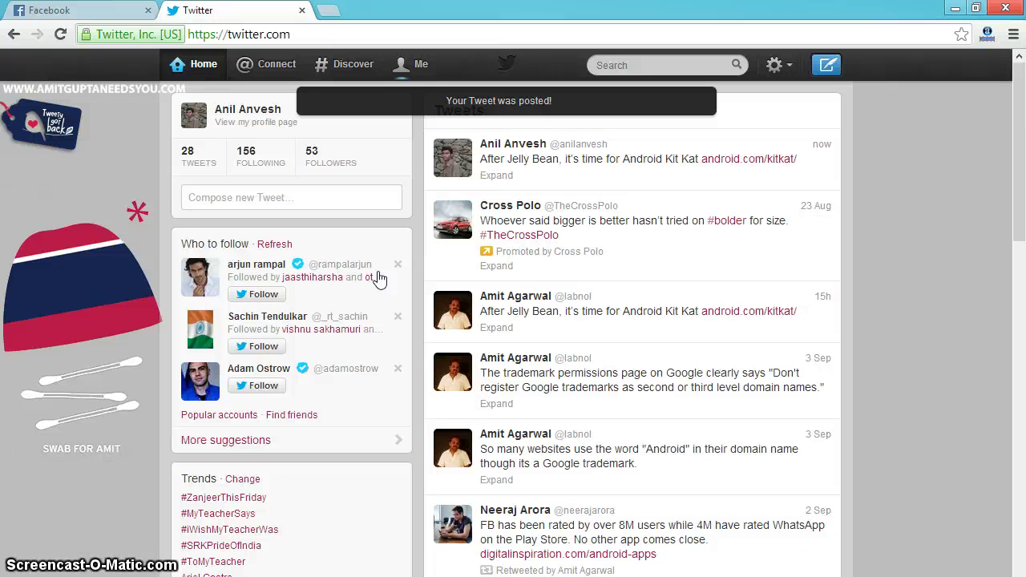
Switch to Facebook and check the personal profile's timeline for the newly posted tweet.
left_click(49, 9)
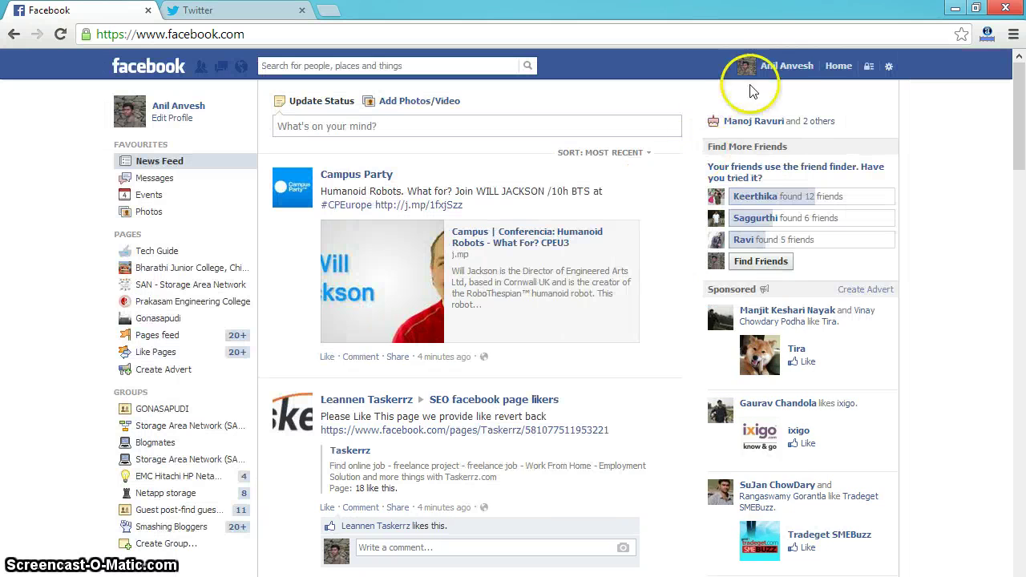
left_click(788, 71)
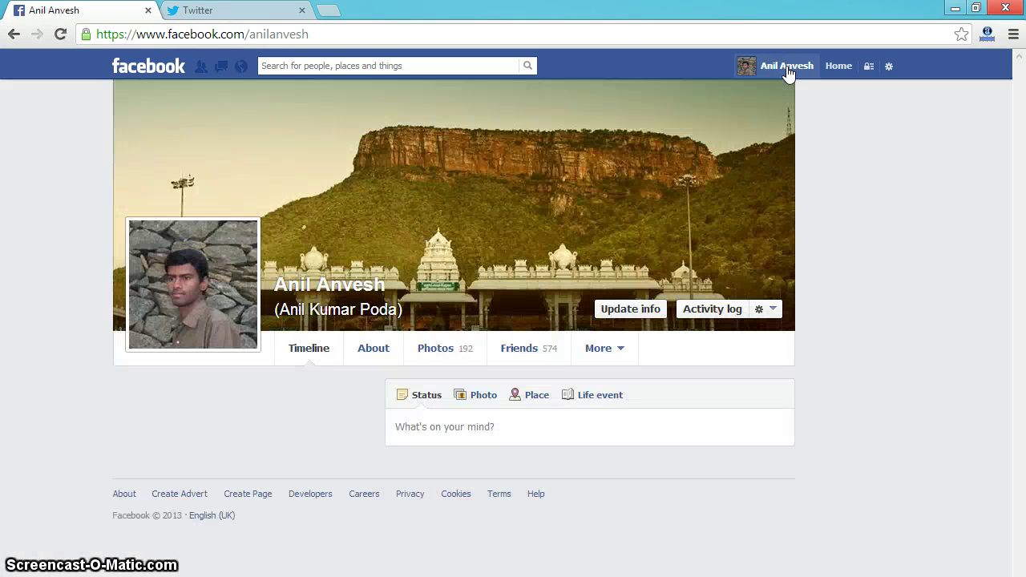
scroll(788, 72, "down", 3)
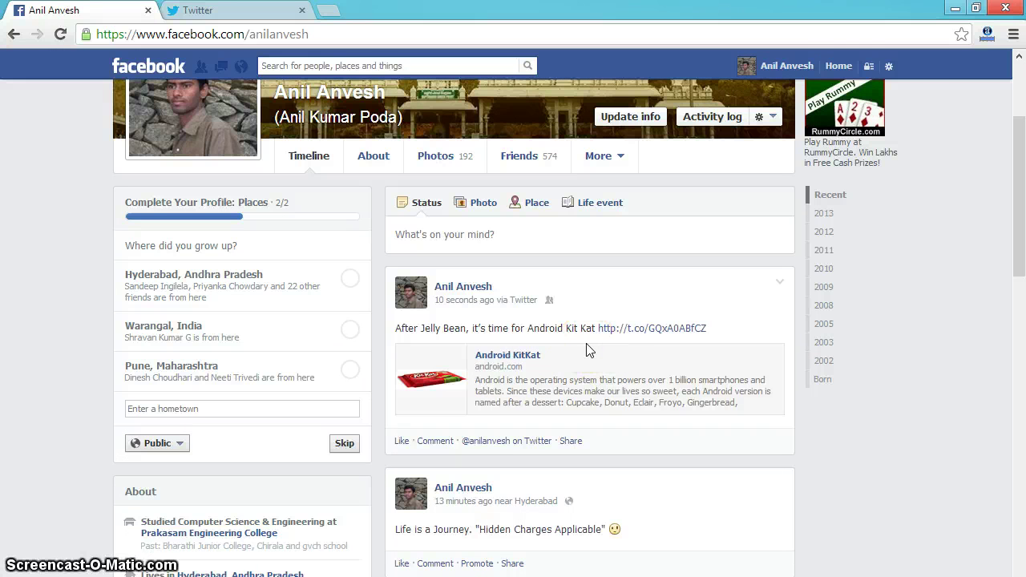
Open the Tech Guide page from the Facebook home feed and look for the tweet among its posts.
left_click(838, 66)
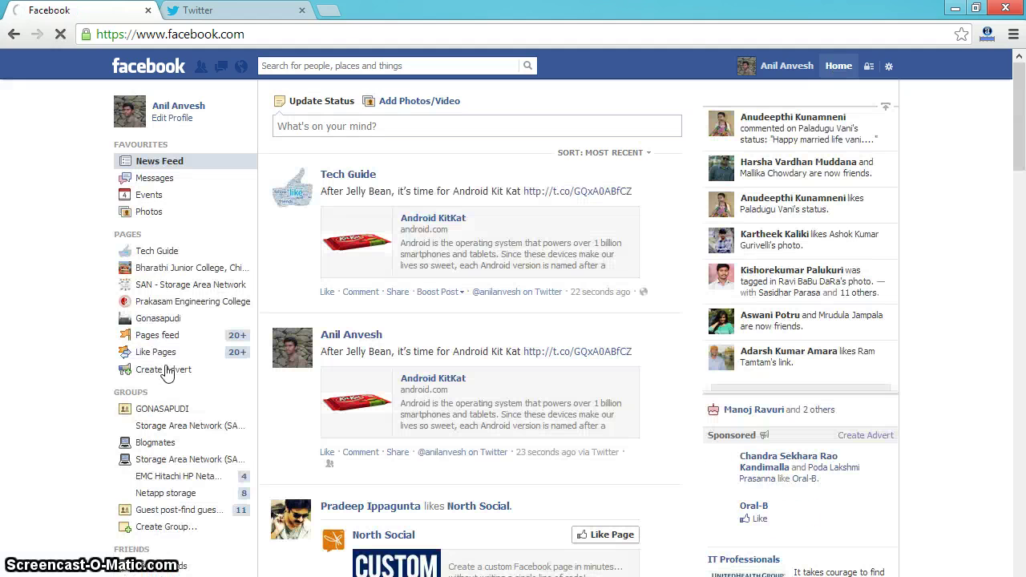
left_click(168, 252)
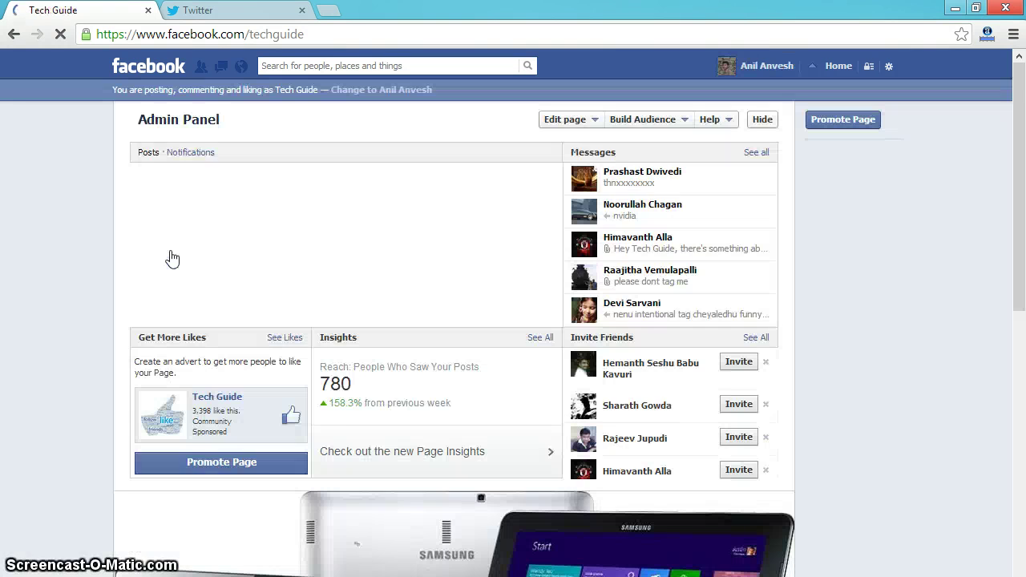
scroll(171, 256, "down", 3)
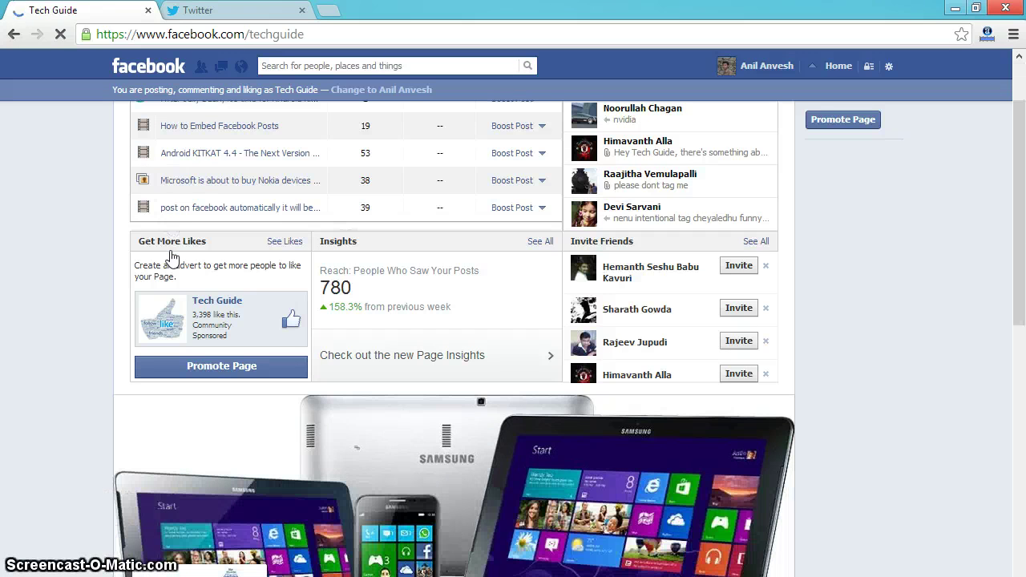
scroll(170, 256, "down", 5)
scroll(171, 256, "down", 5)
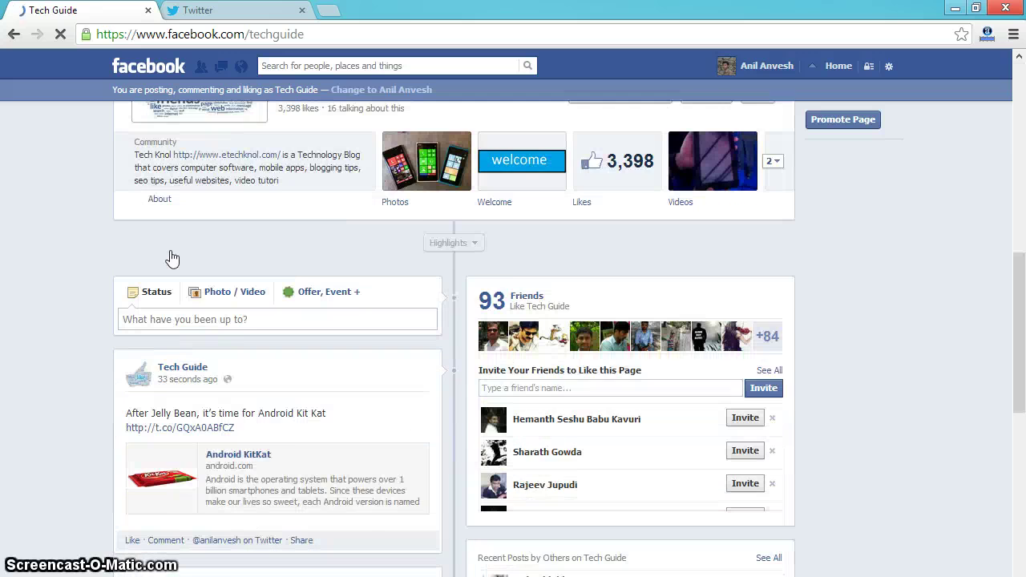